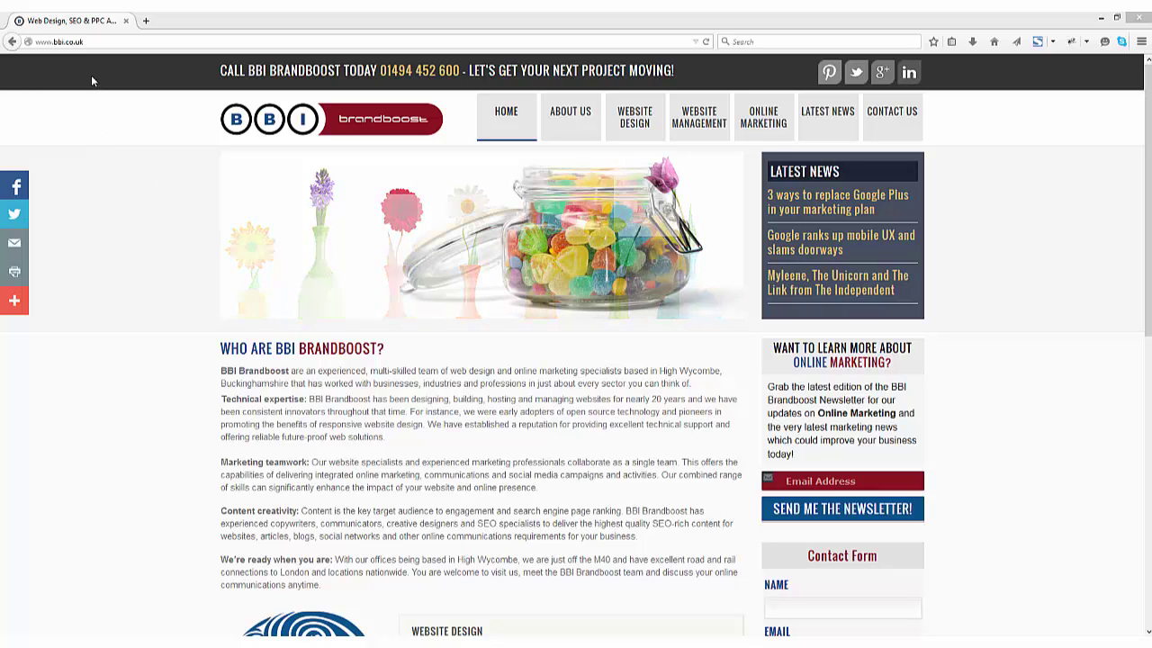
Go to the site's /login page and sign in with the administrator username and password
click(93, 41)
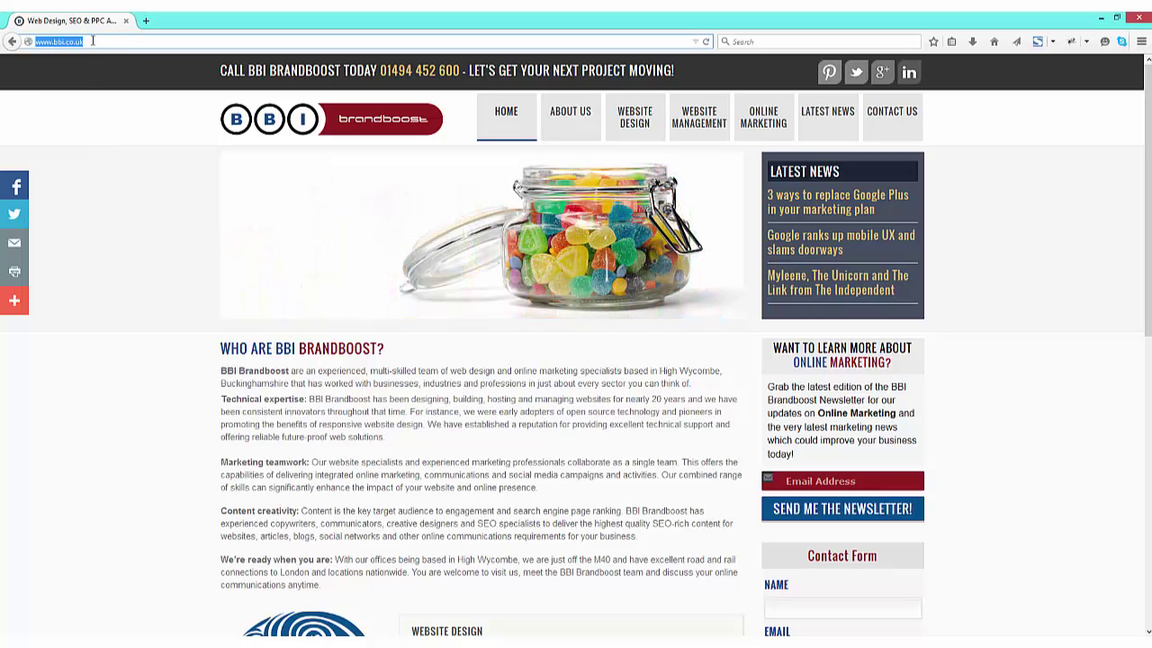
click(93, 42)
text(/log)
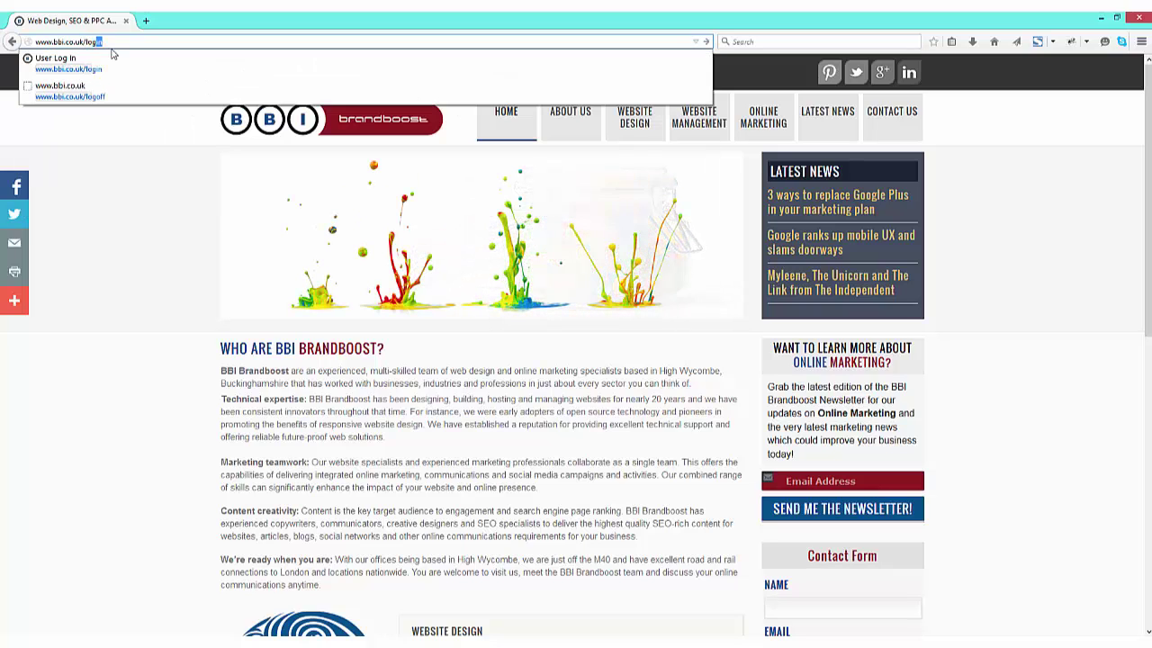
text(in)
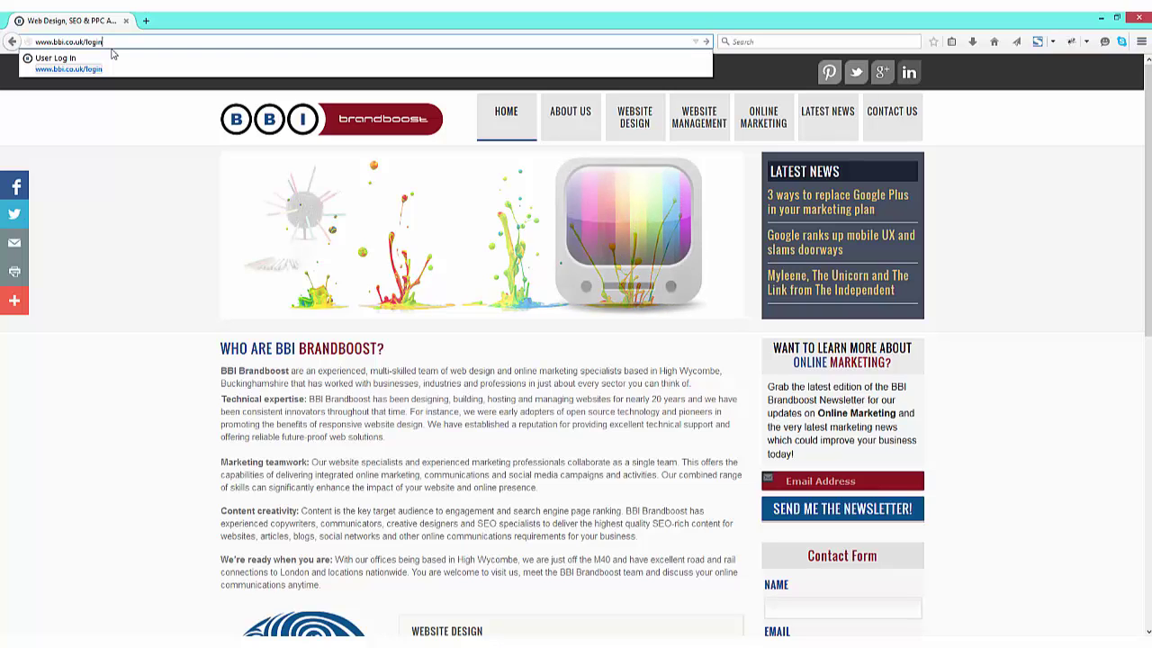
key(Return)
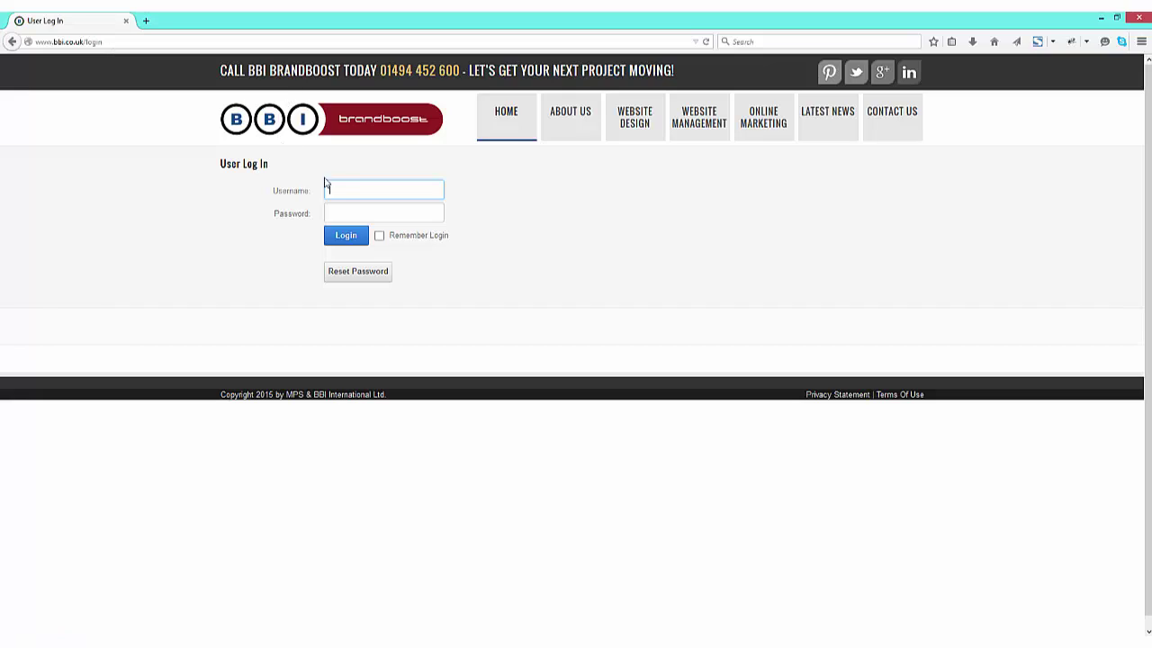
text(pertaladmin)
key(Tab)
text(********)
key(Return)
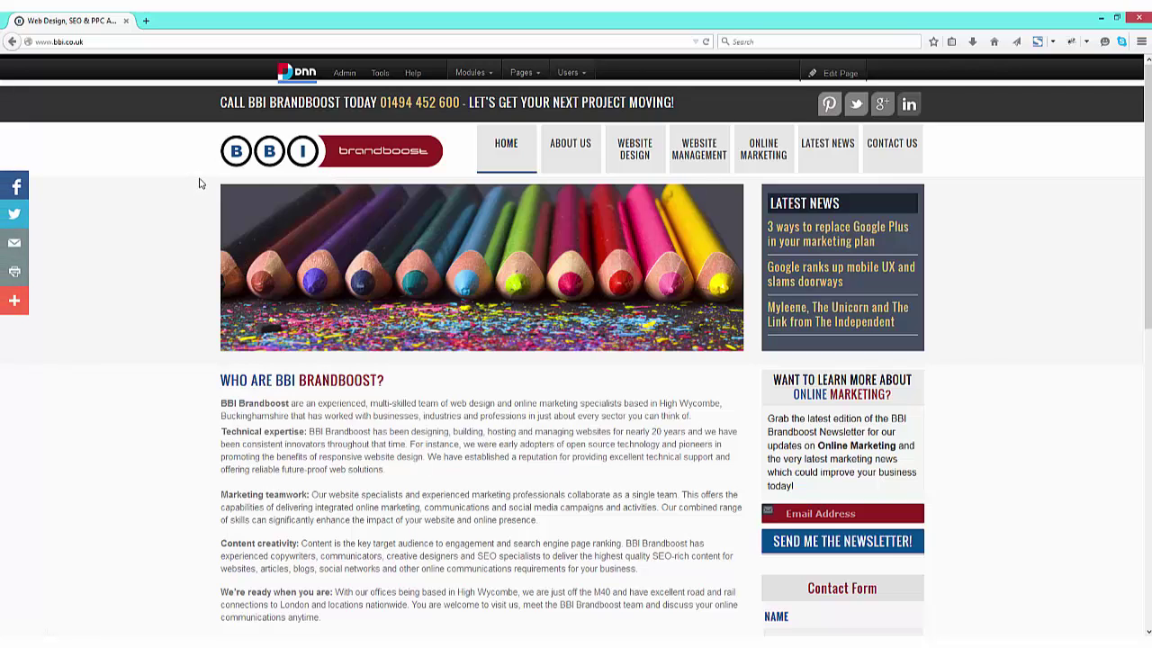
Look through the DNN control bar menus to find Pages > Add New Page
mouse_move(358, 73)
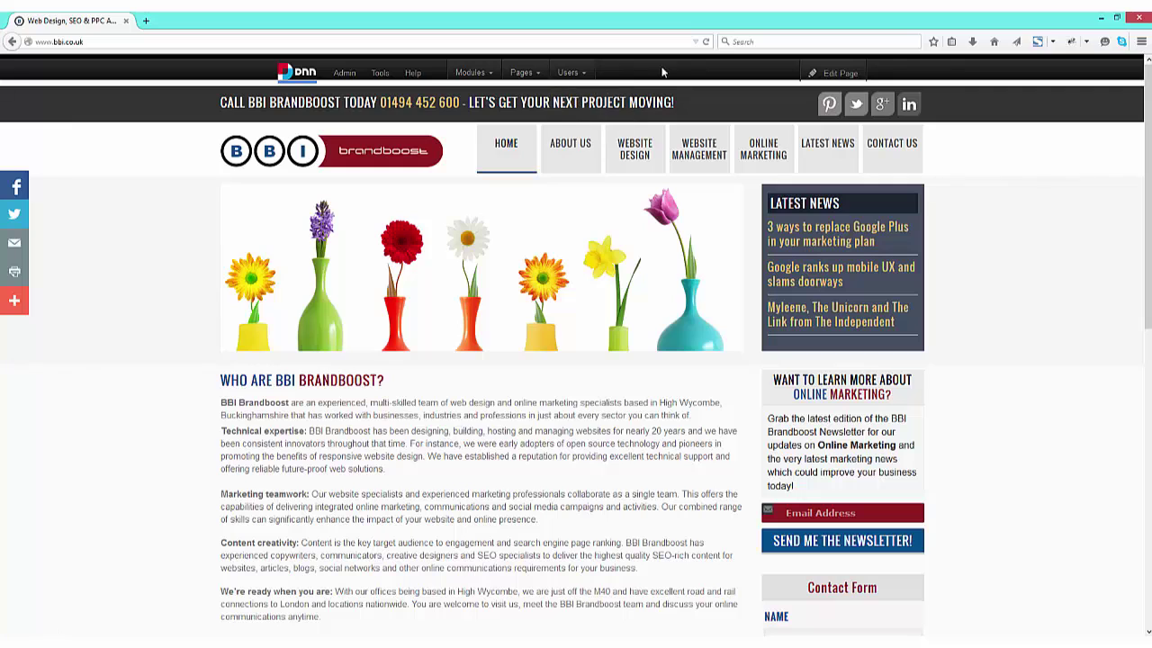
mouse_move(841, 72)
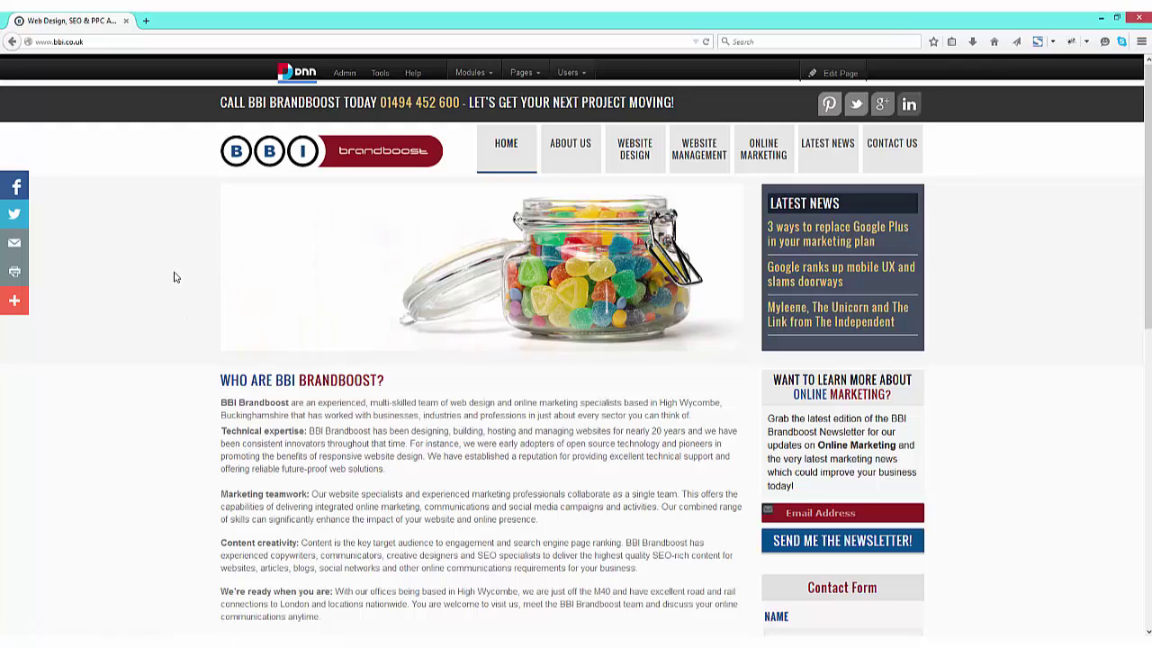
mouse_move(534, 78)
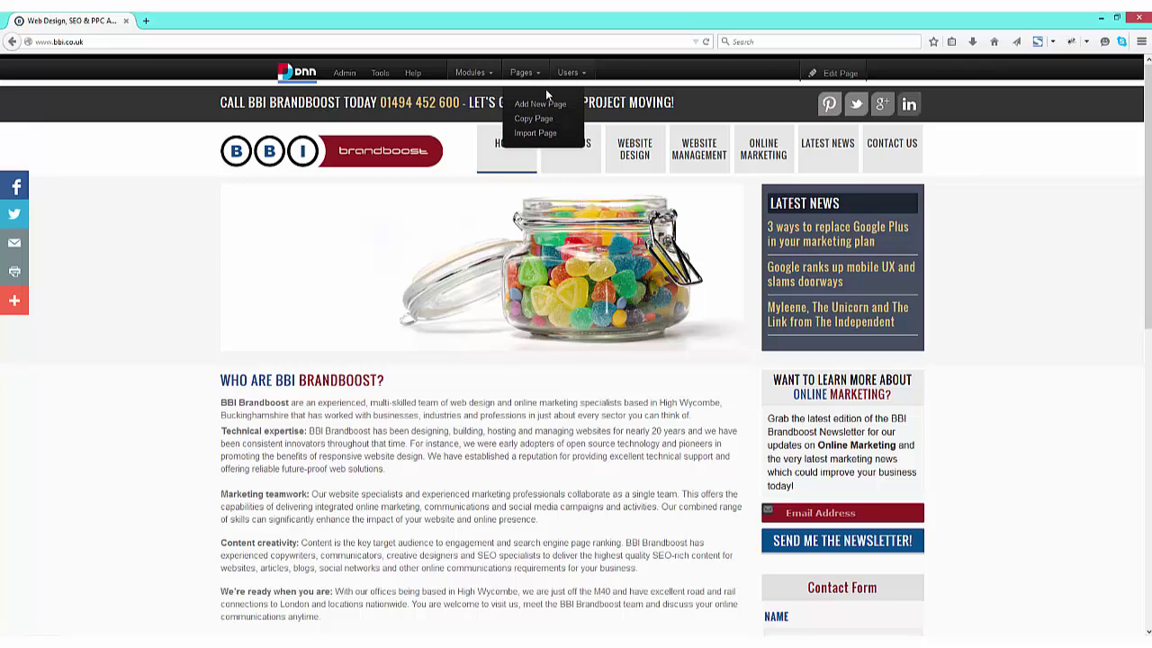
Choose Add New Page, enter 'How to find us' as the page name, and select it to copy
click(551, 108)
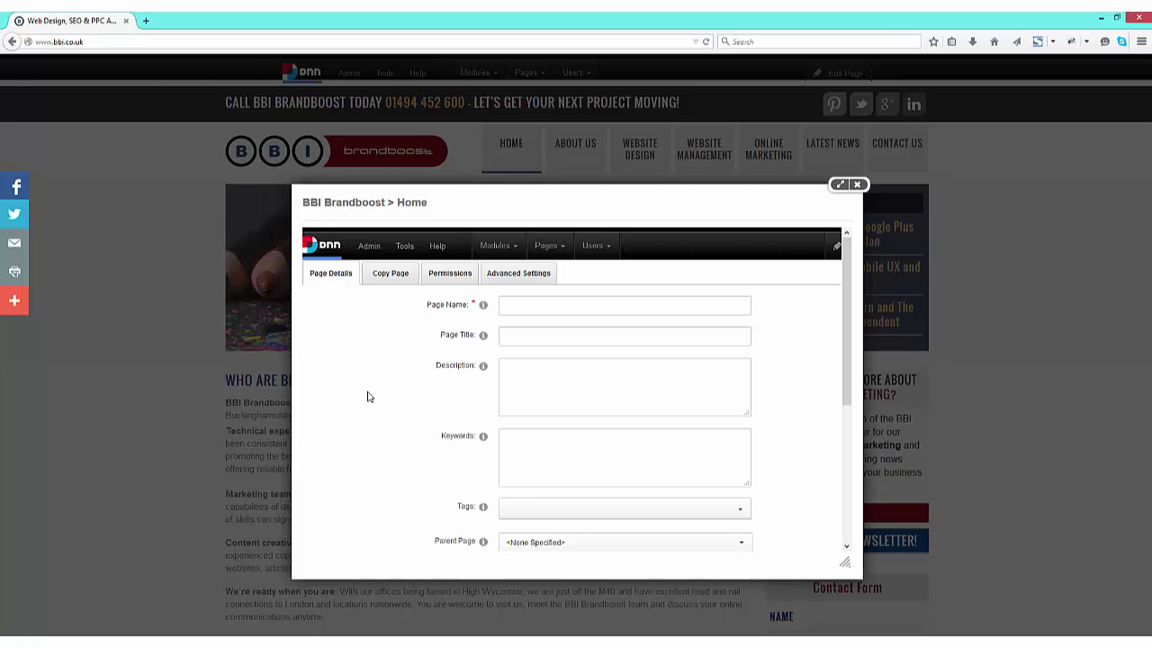
click(526, 307)
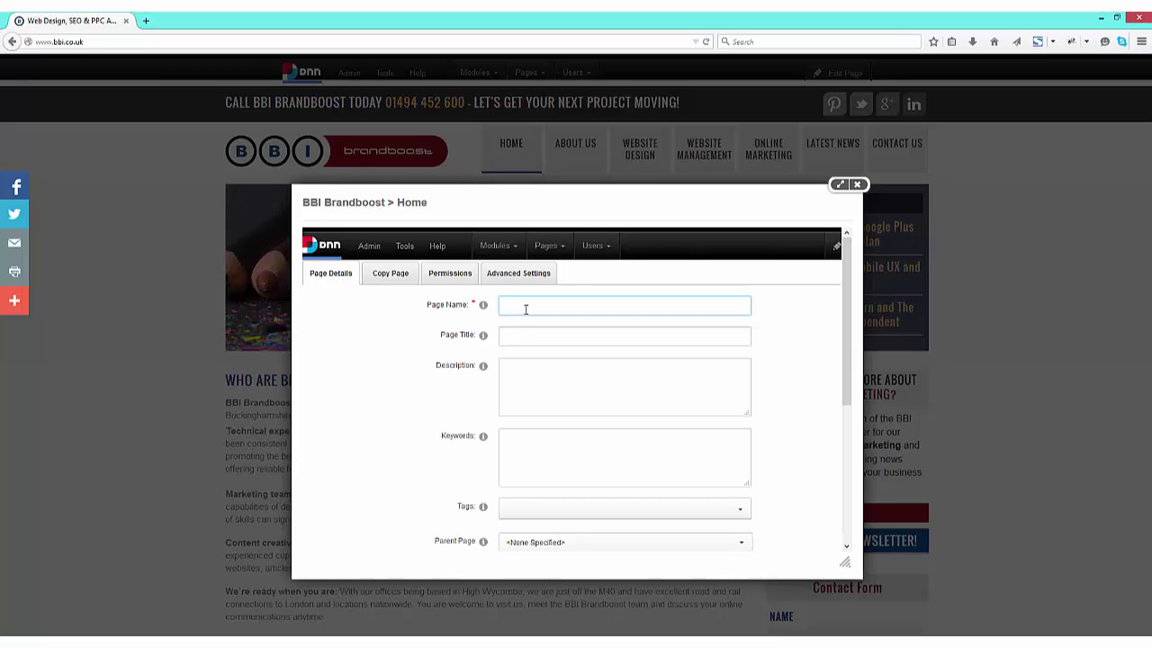
text(How to)
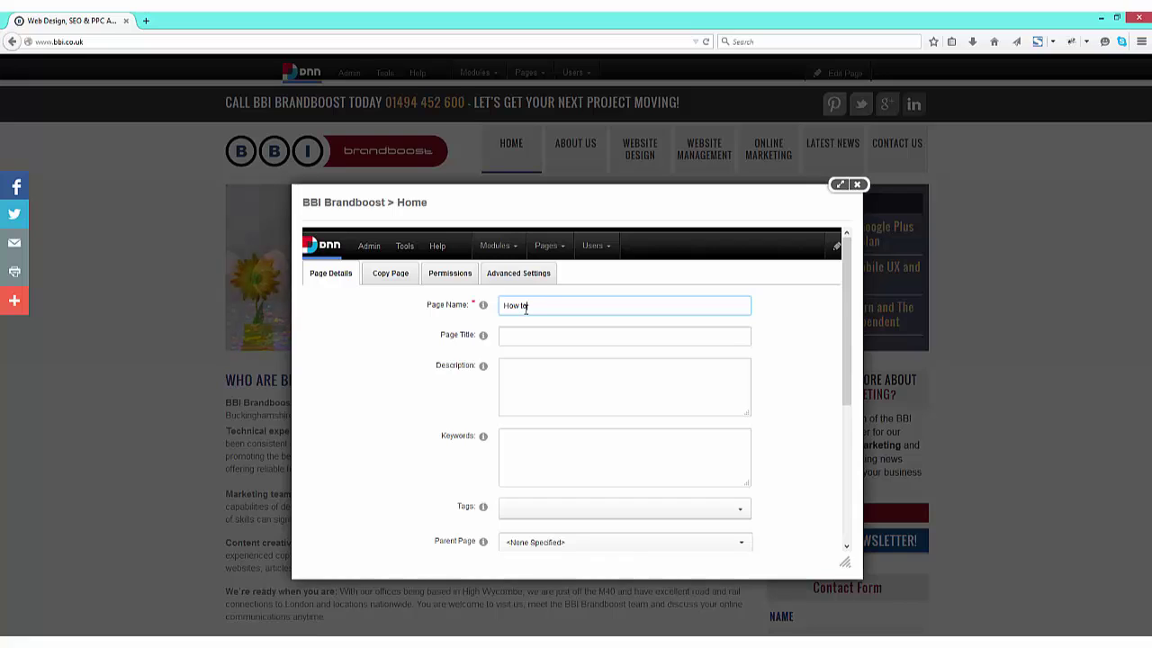
text( find us)
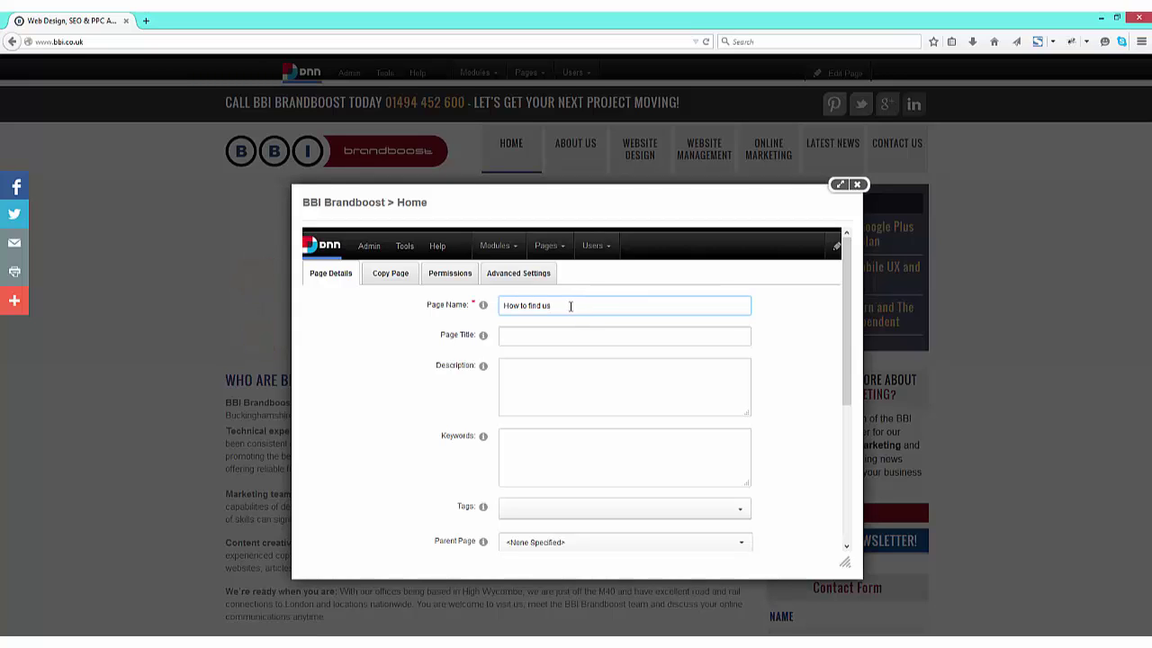
drag(571, 306, 494, 306)
key(ctrl+c)
Set the page title to 'How to find us - BBI Brandboost' and copy it
click(550, 338)
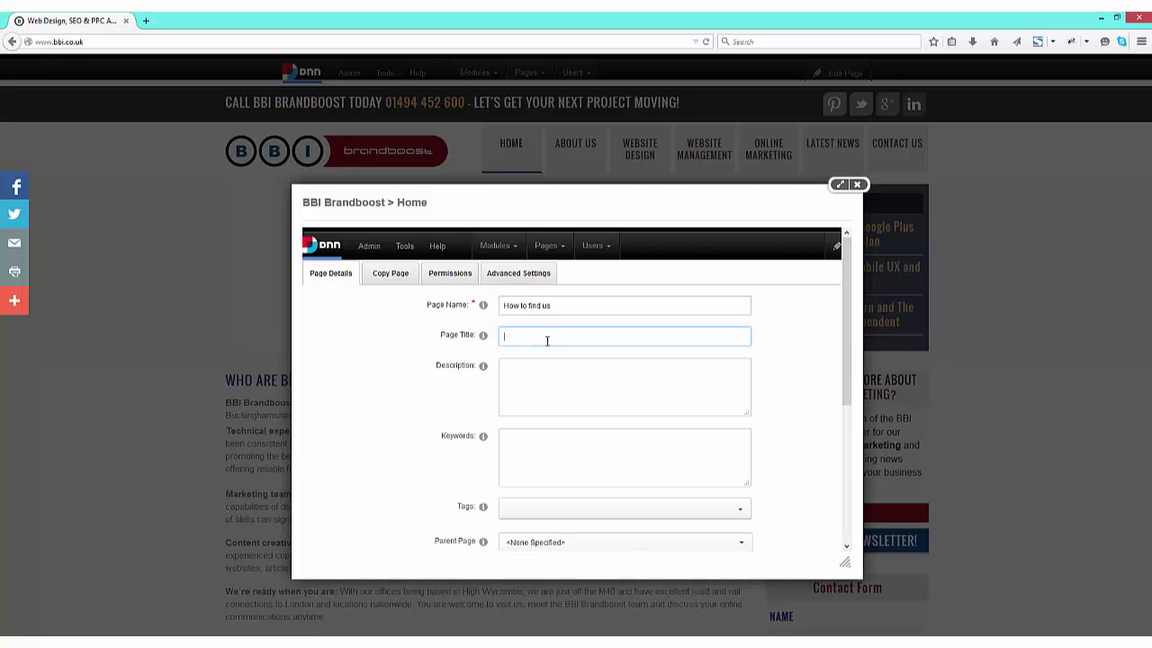
key(ctrl+v)
text(- BBI Brandboost)
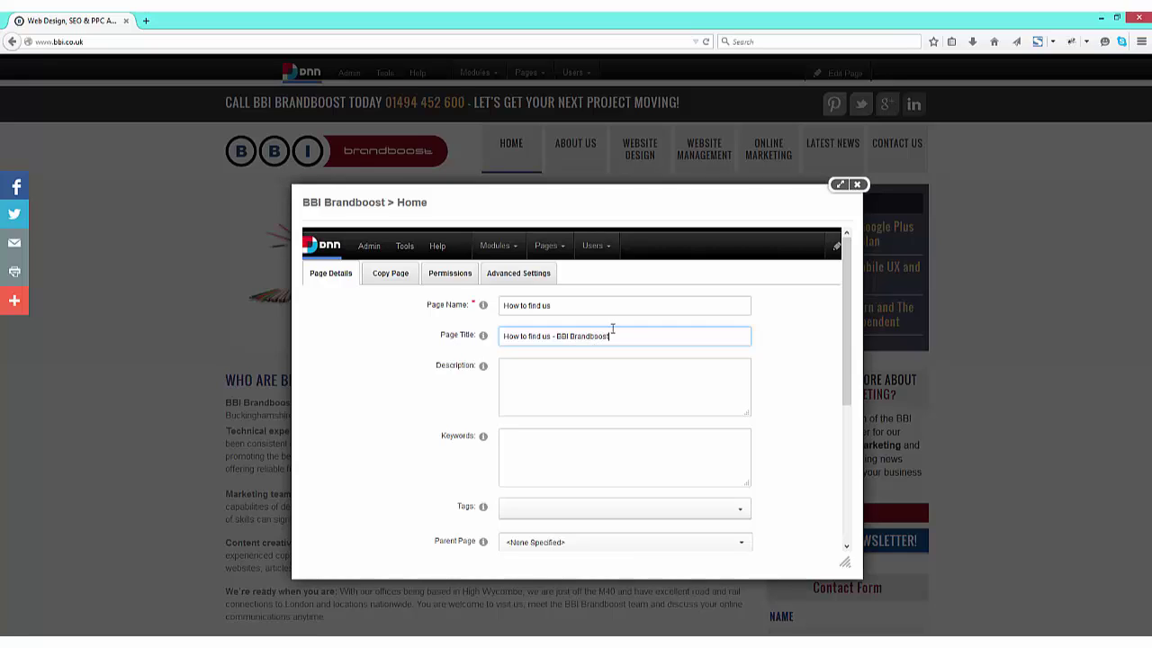
key(ctrl+a)
key(ctrl+c)
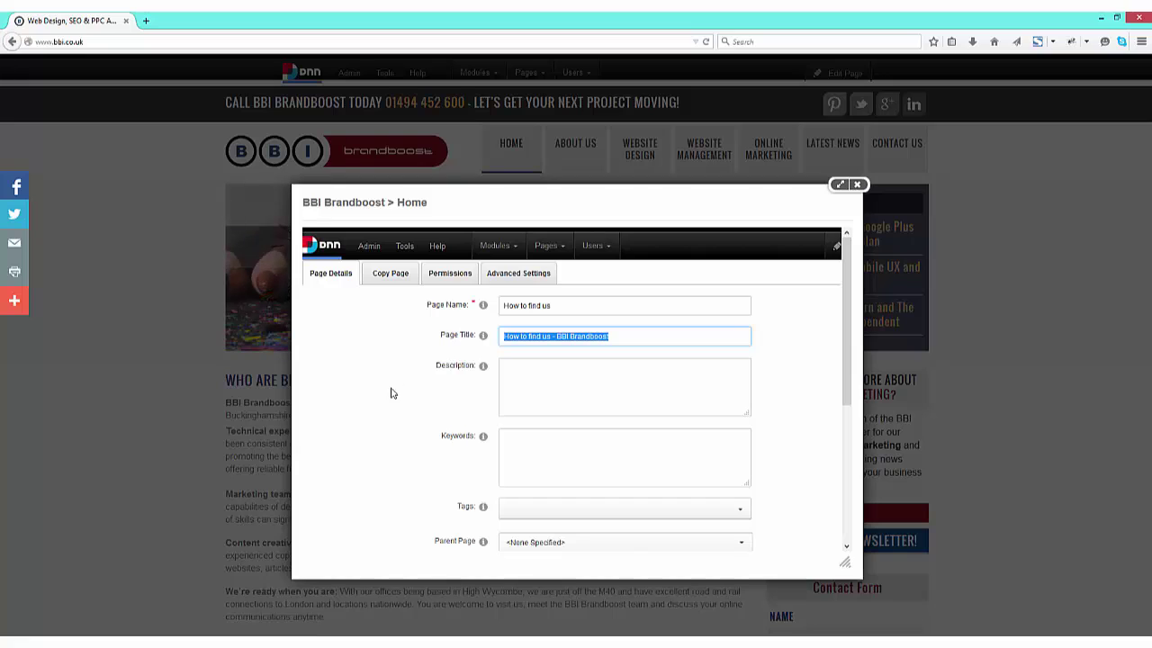
Fill the description with the title plus ' - Web design and development in High Wycombe'
click(511, 379)
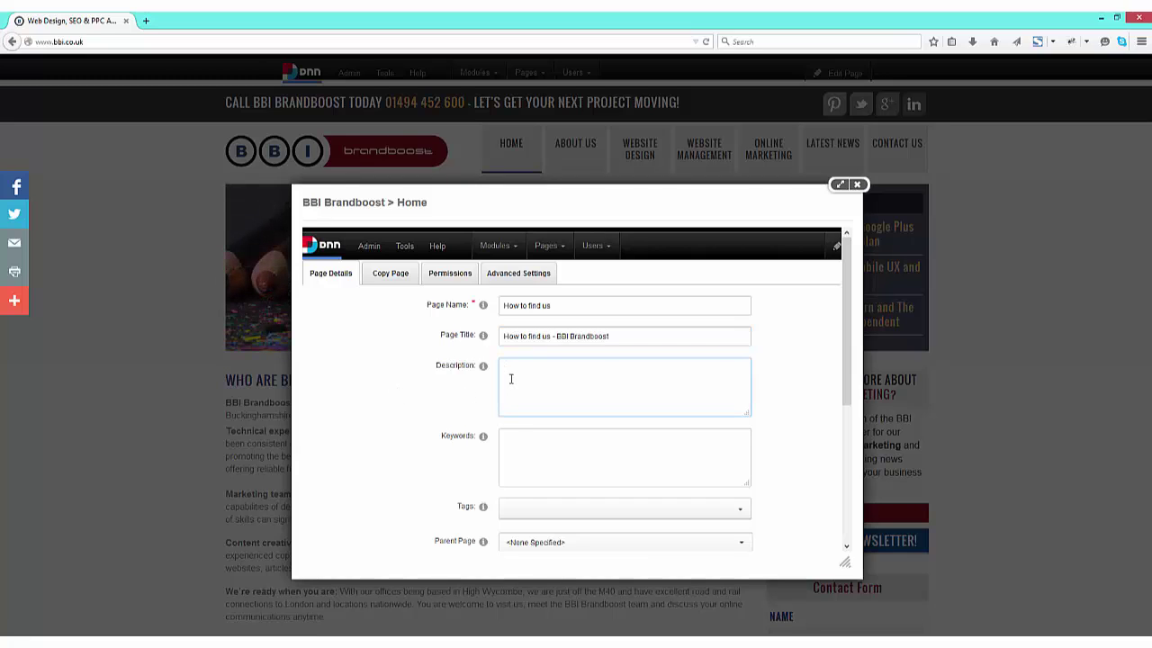
key(ctrl+v)
text(- Web design an)
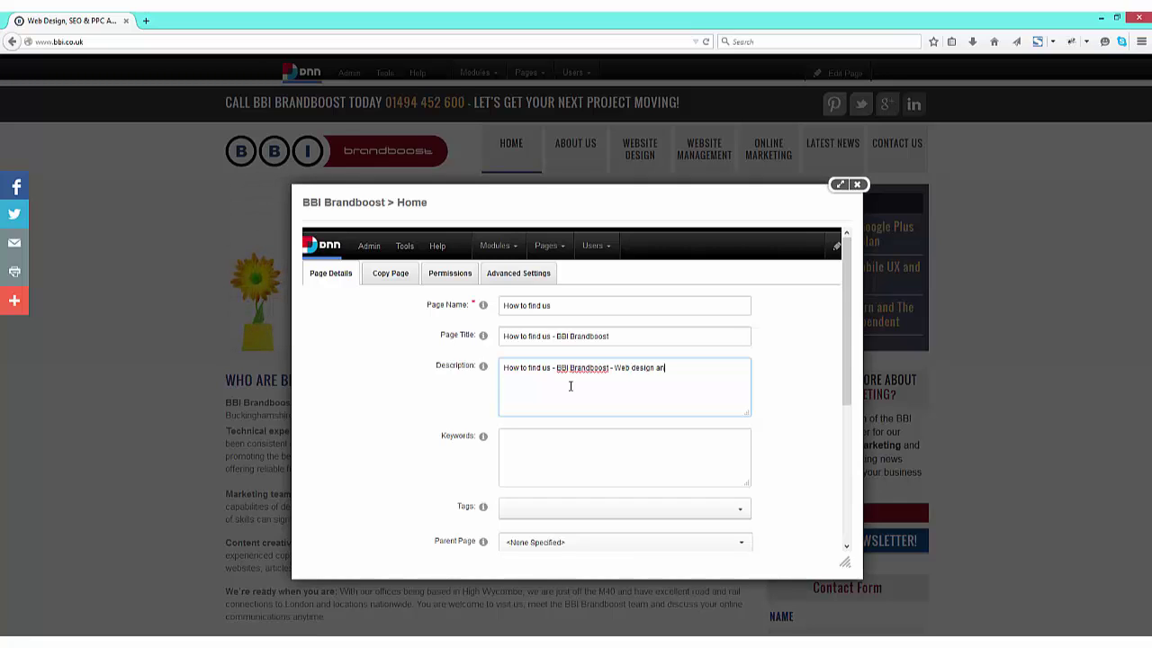
text(d development in High Wycombe)
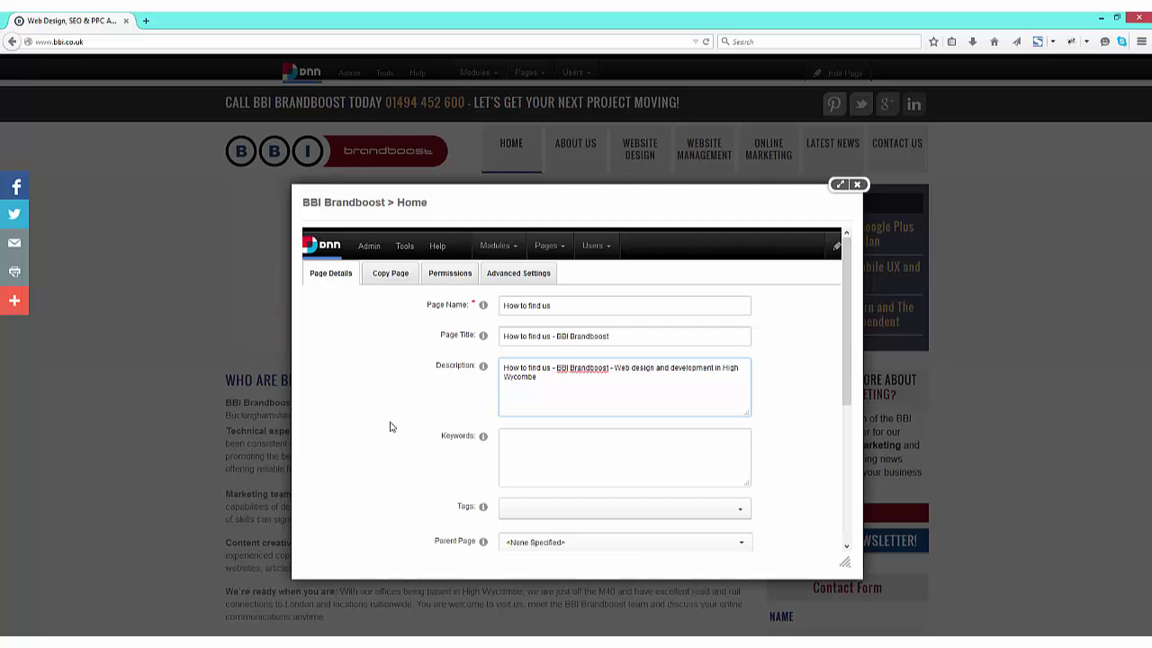
Choose Contact Us as the new page's Parent Page
scroll(393, 425, down, 5)
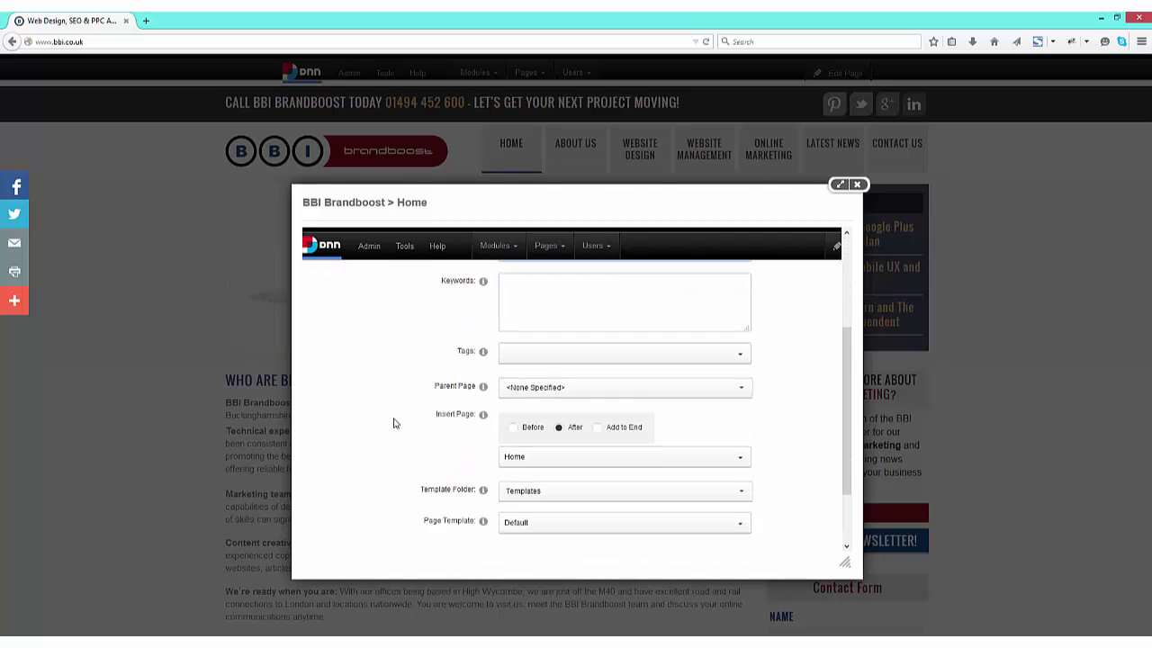
scroll(394, 423, down, 1)
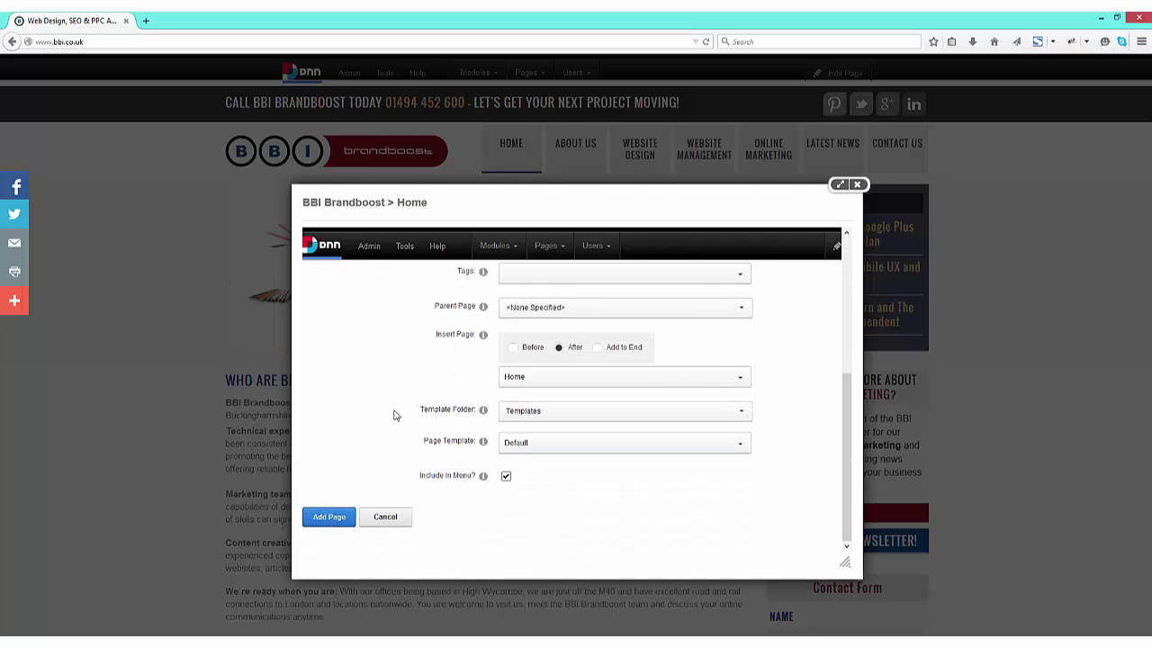
click(544, 308)
scroll(590, 380, down, 5)
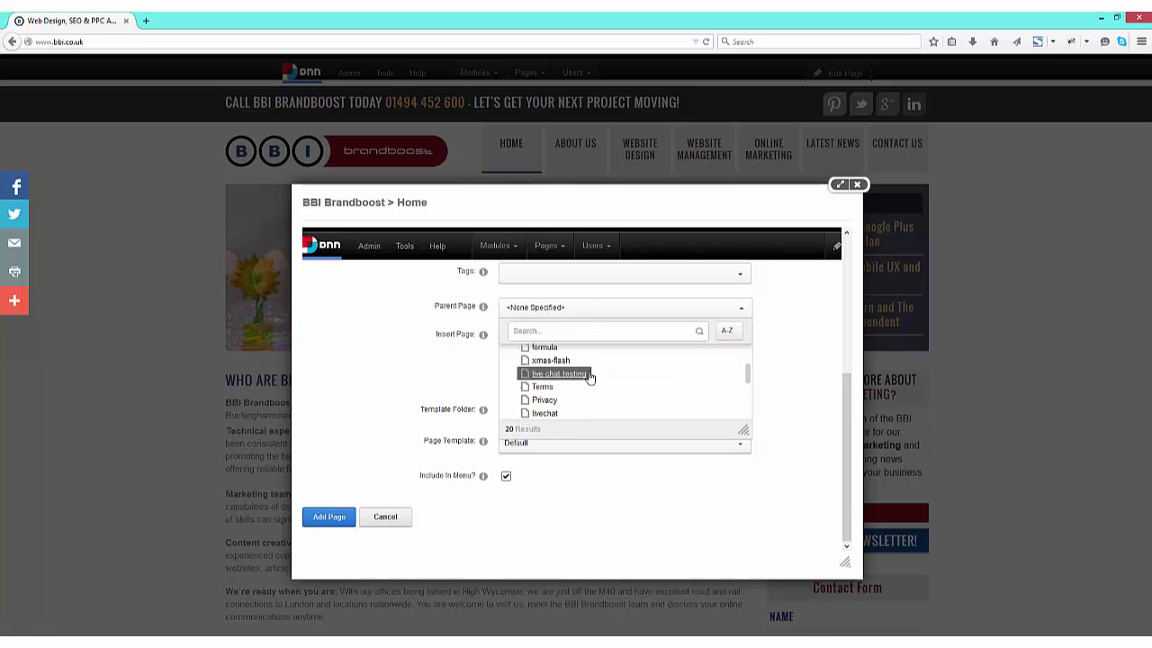
scroll(587, 381, down, 3)
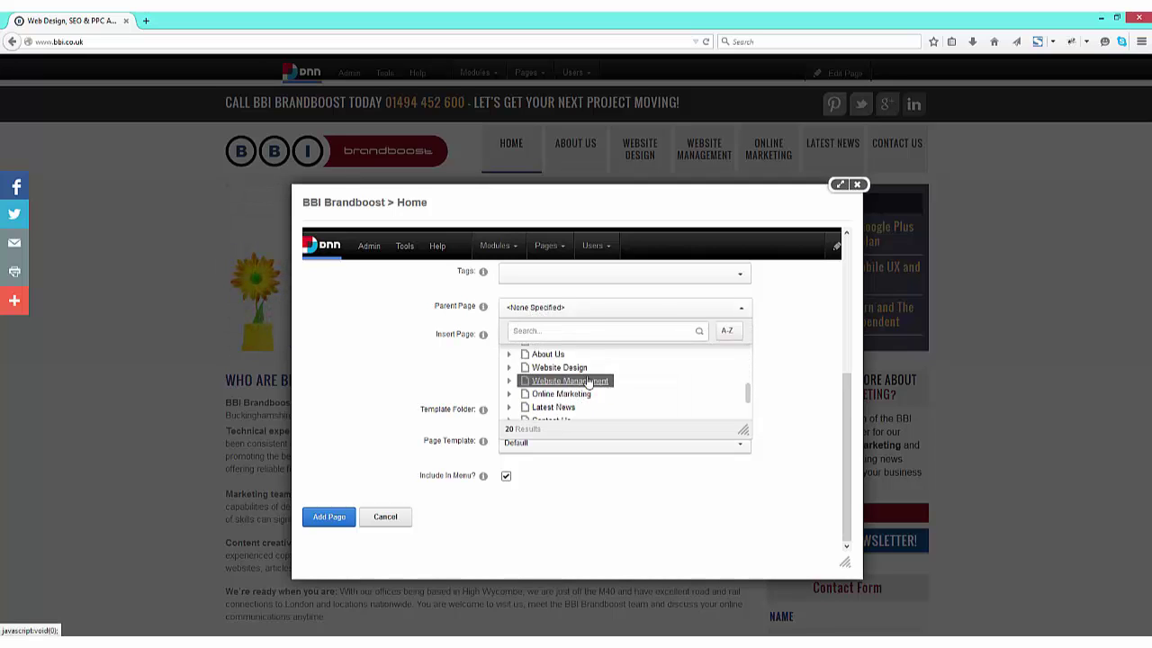
click(563, 399)
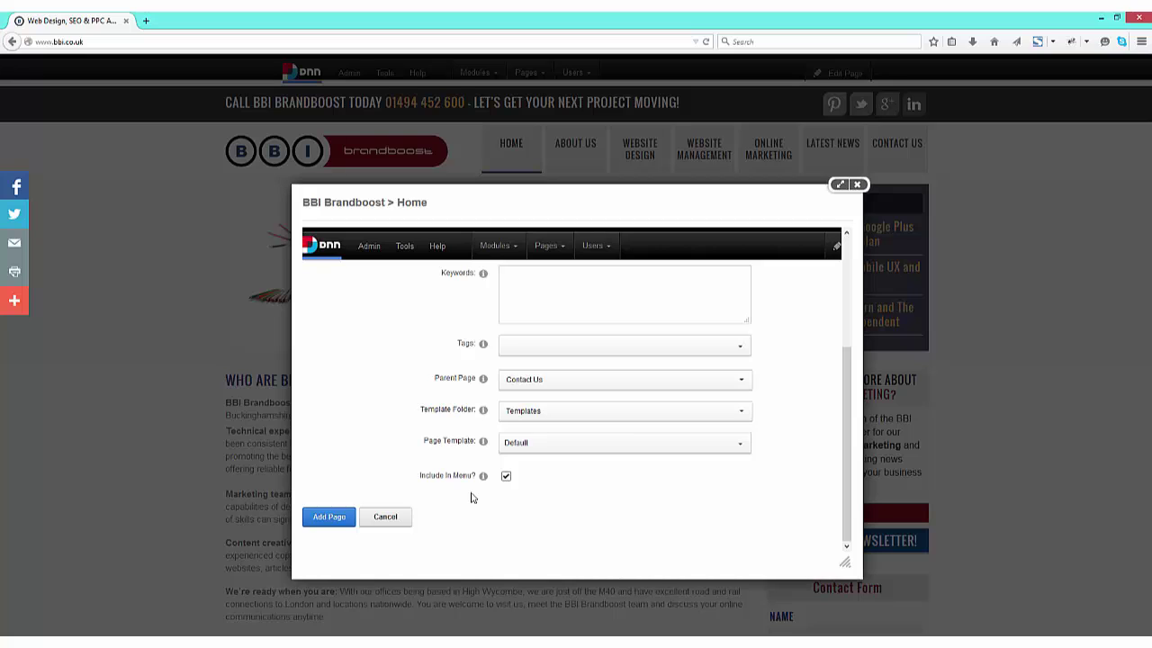
scroll(446, 484, up, 4)
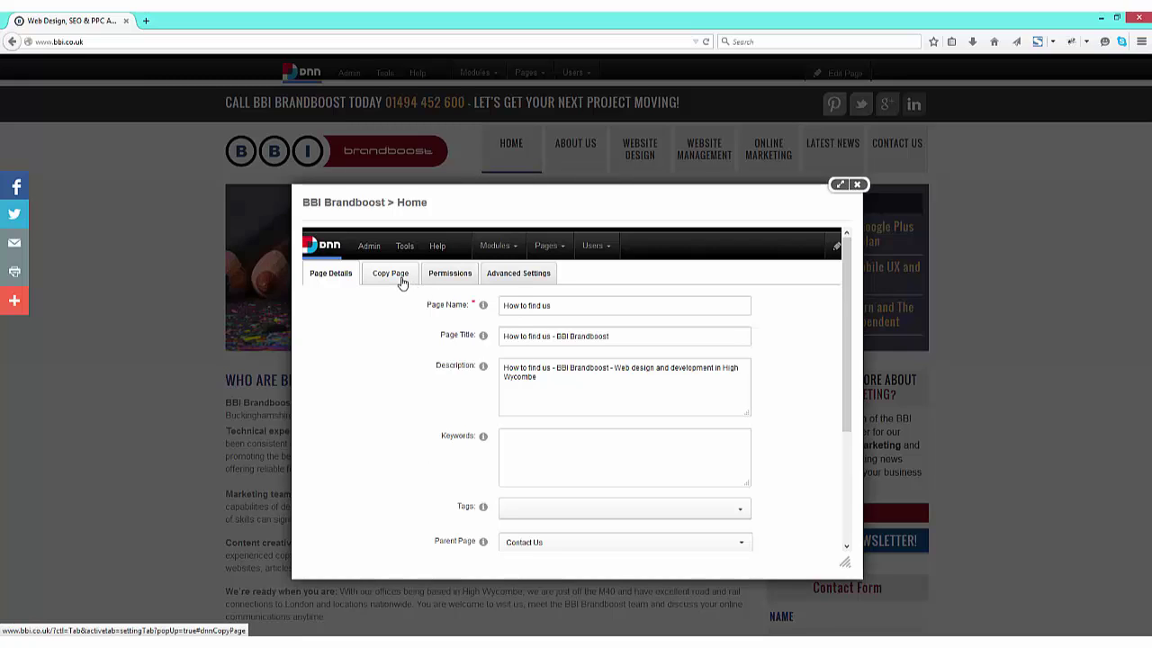
Review the page's view and edit permissions, then create the page with Add Page
click(454, 278)
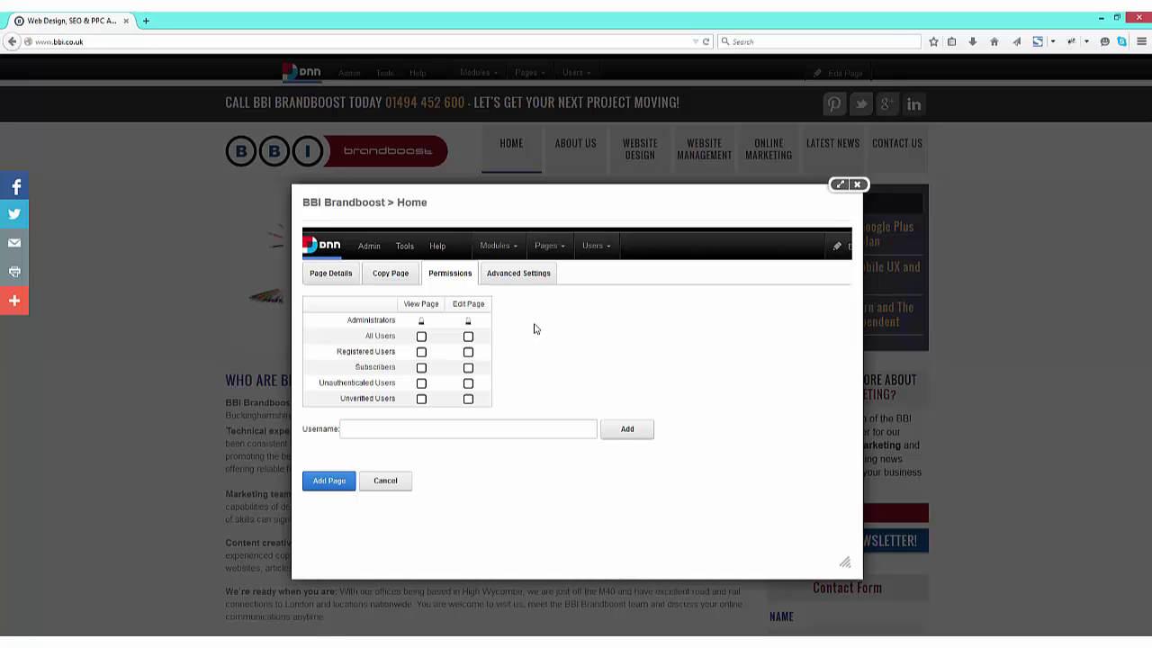
click(329, 482)
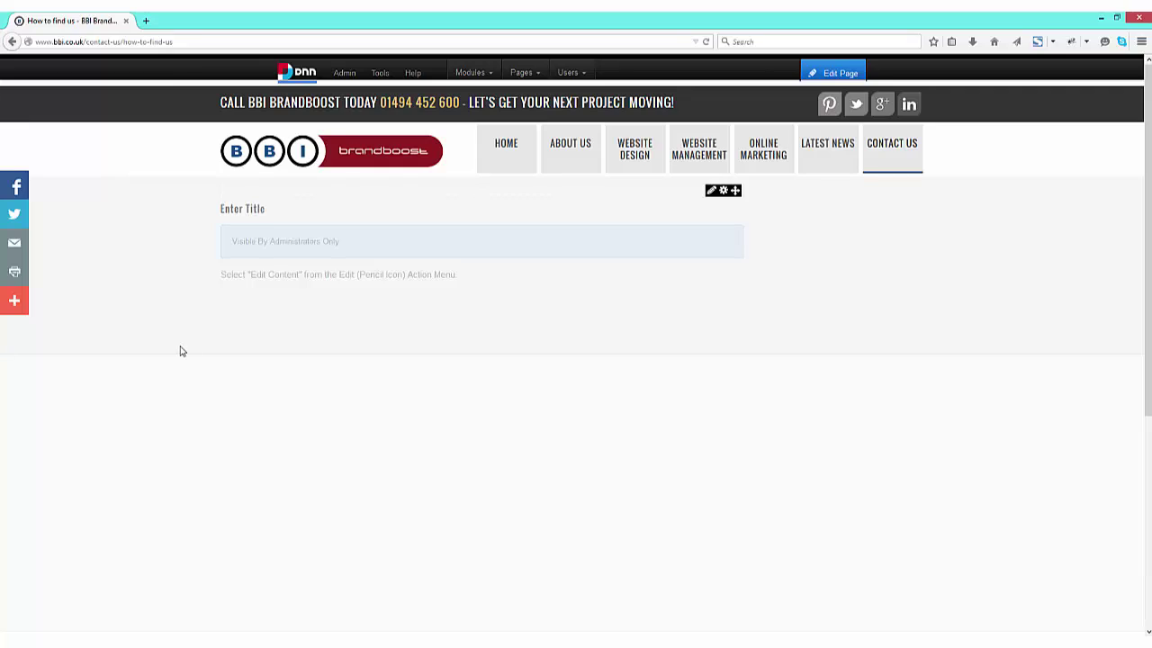
Check HOW TO FIND US appears under CONTACT US at the contact-us/how-to-find-us address
mouse_move(887, 144)
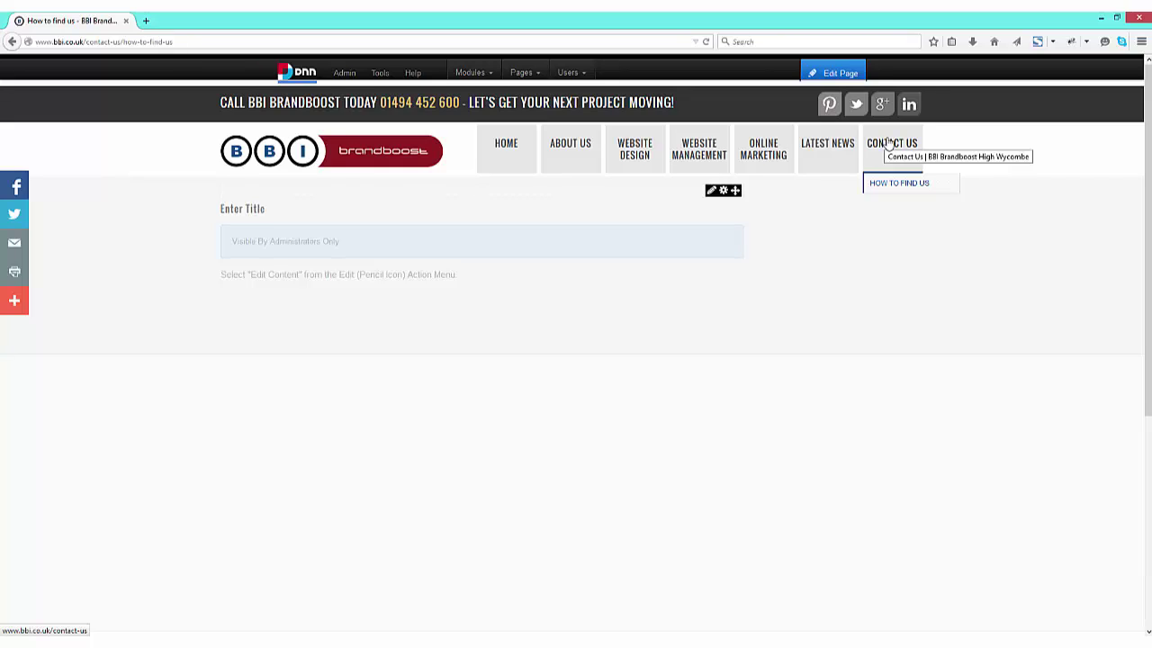
click(197, 41)
drag(172, 41, 123, 51)
click(122, 148)
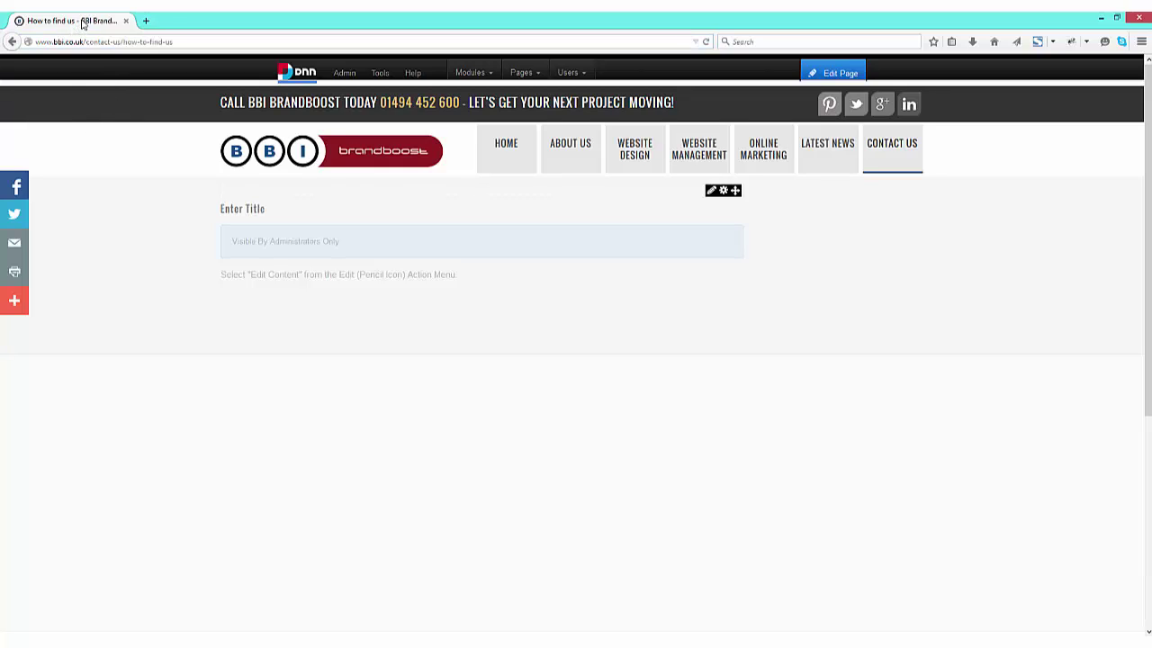